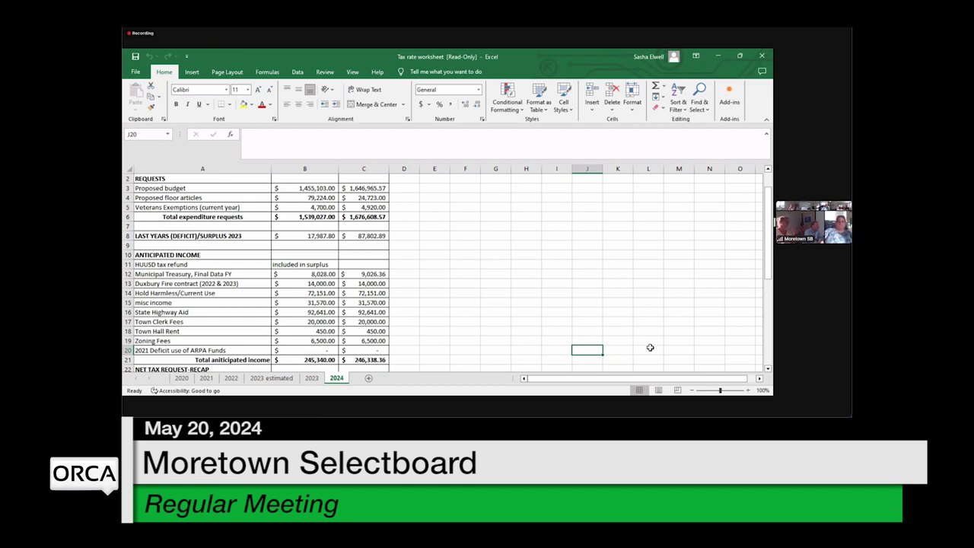
Step: Review the anticipated income, net tax request recap and calculated municipal tax rate on the 2024 sheet
key(Down)
key(Down)
key(Down)
key(Down)
key(Down)
key(Down)
key(Down)
key(Down)
key(Down)
key(Down)
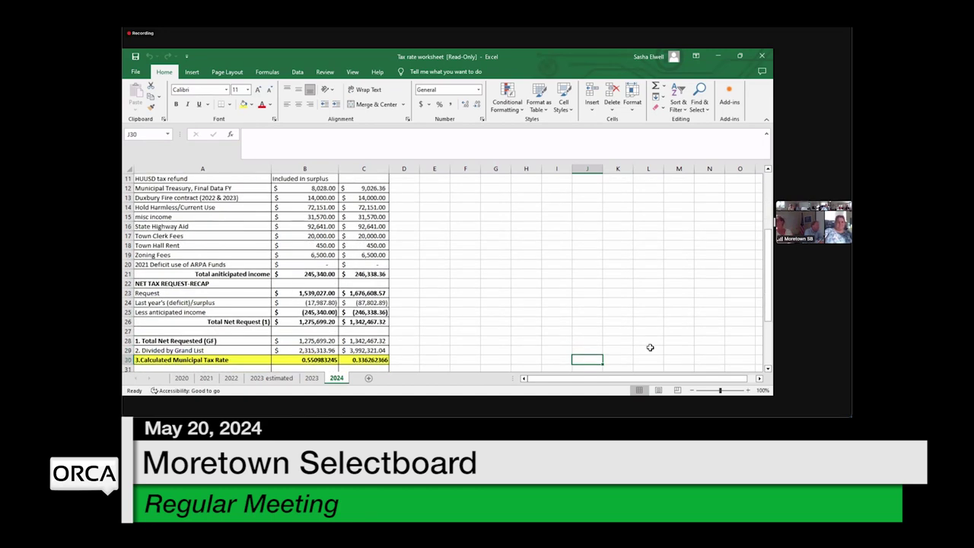
key(Down)
key(Down)
key(Down)
key(Down)
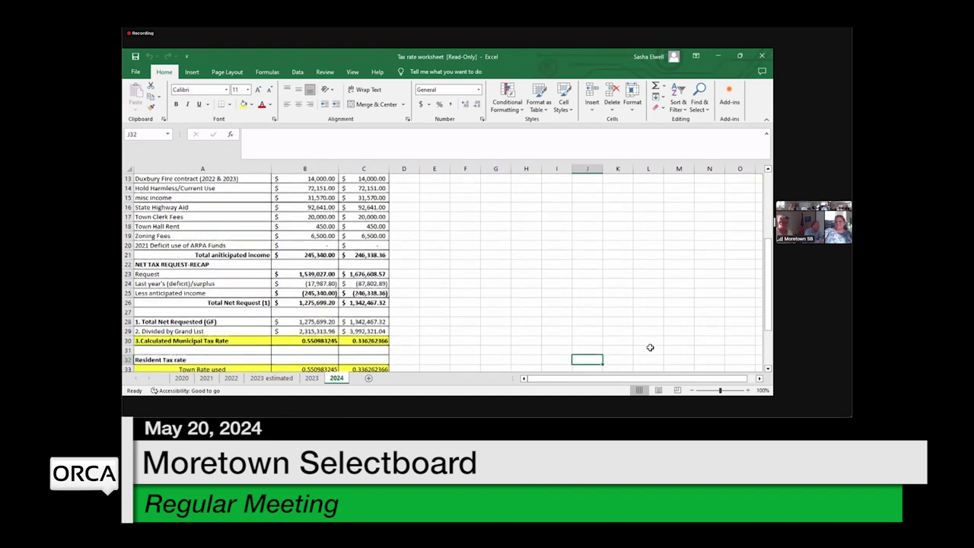
key(Down)
key(Up)
key(Up)
key(Up)
key(Up)
key(Up)
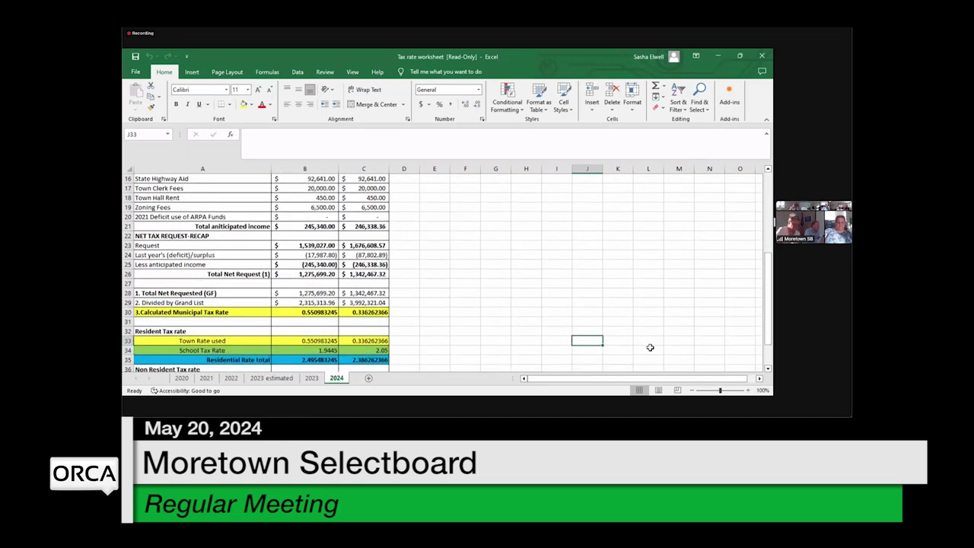
key(Up)
key(Up)
key(Up)
key(Up)
key(Up)
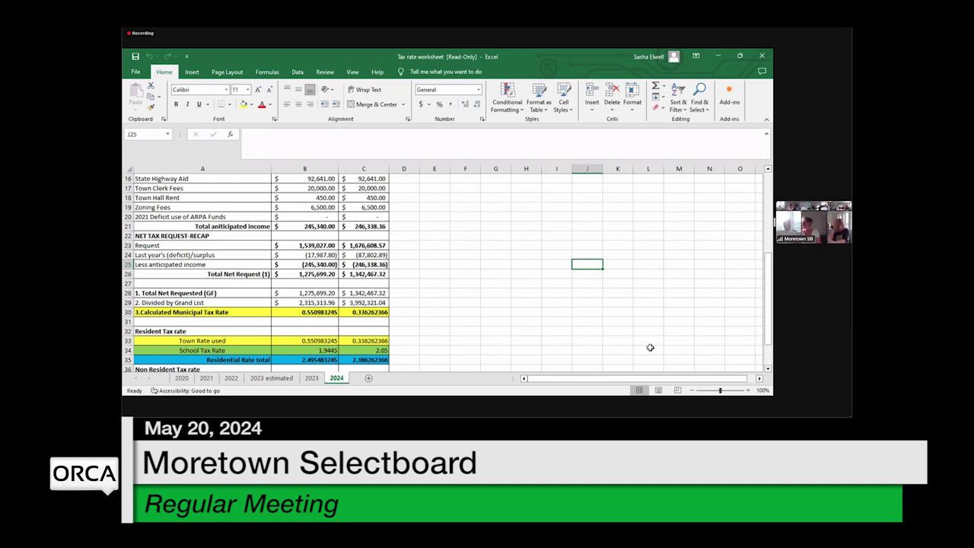
Step: Examine the resident and non-resident tax rate sections at the end of the 2024 worksheet
key(Left)
key(Left)
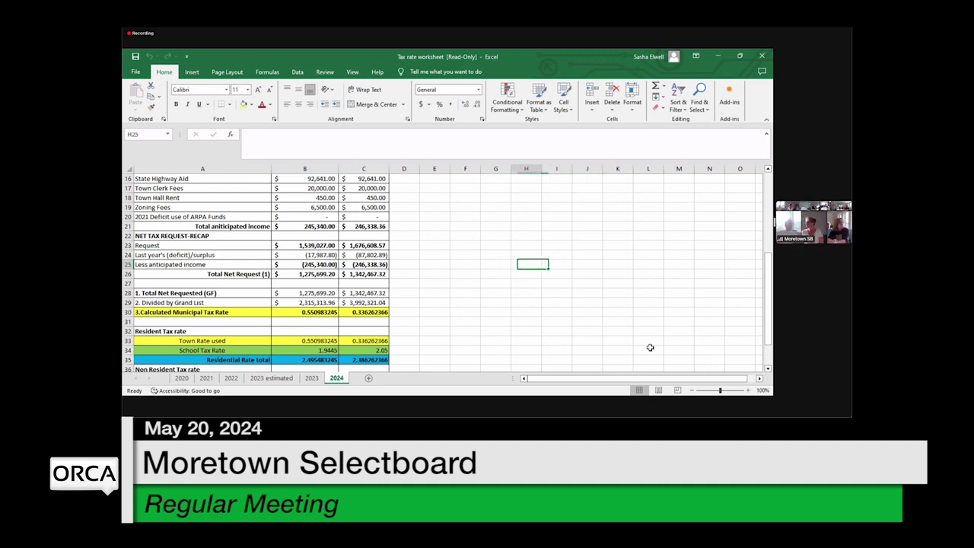
key(Down)
key(Down)
key(Down)
key(Down)
key(Down)
key(Down)
key(Down)
key(Down)
key(Down)
key(Down)
key(Down)
key(Down)
key(Down)
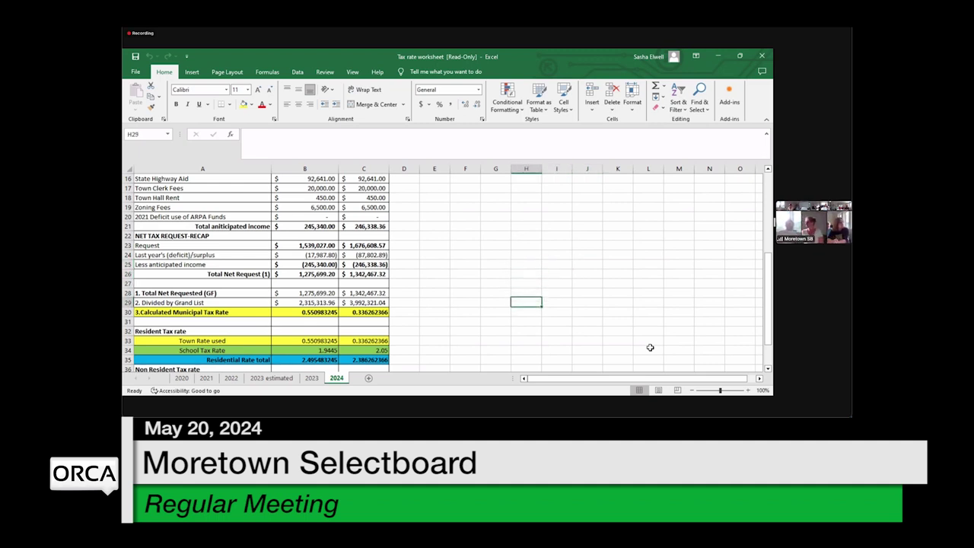
key(Down)
key(Down)
key(Down)
key(Down)
key(Down)
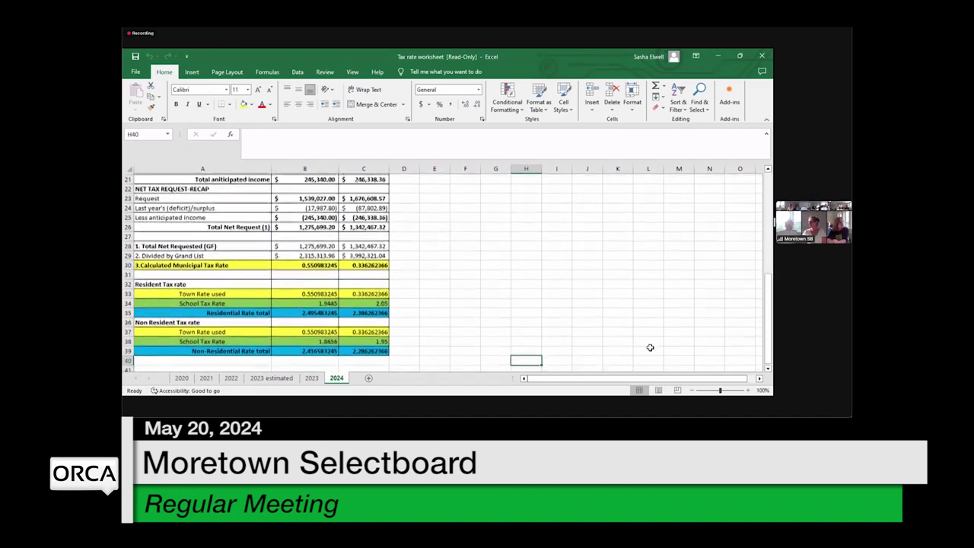
Step: Review the 2024 worksheet from the tax rates back up to the expenditure requests and column headings
key(Up)
key(Up)
key(Up)
key(Up)
key(Up)
key(Up)
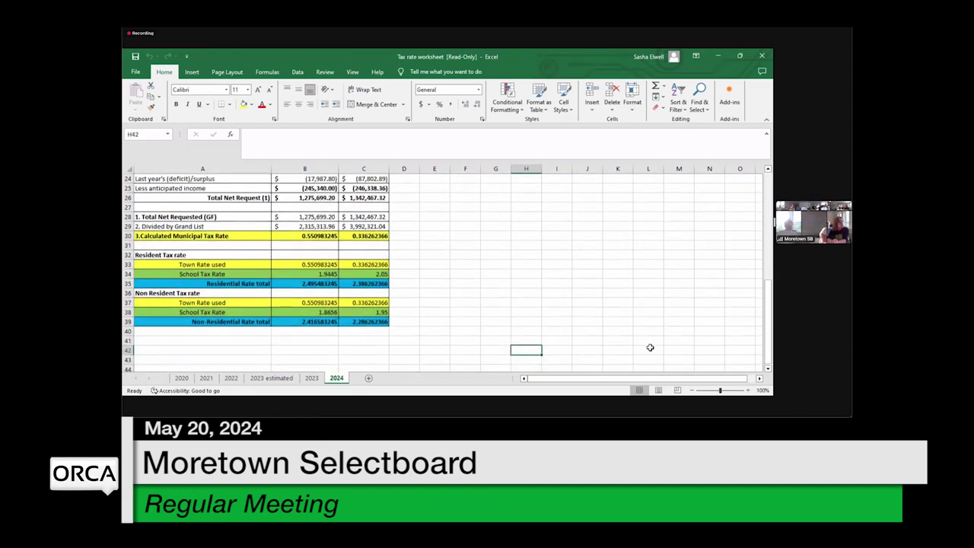
key(Up)
key(Up)
key(Up)
key(Up)
key(Up)
key(Up)
key(Up)
key(Up)
key(Up)
key(Up)
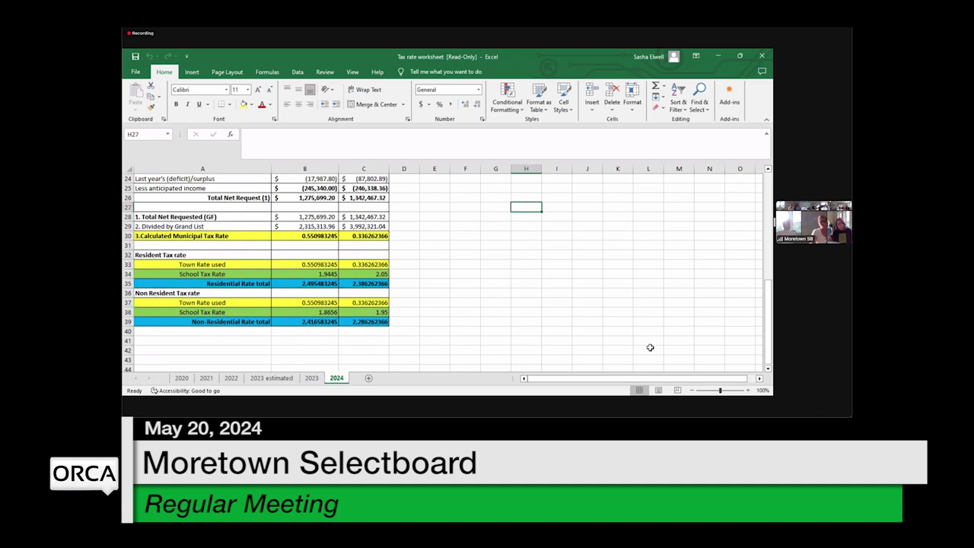
key(Up)
key(Up)
key(Up)
key(Up)
key(Up)
key(Up)
key(Up)
key(Up)
key(Up)
key(Up)
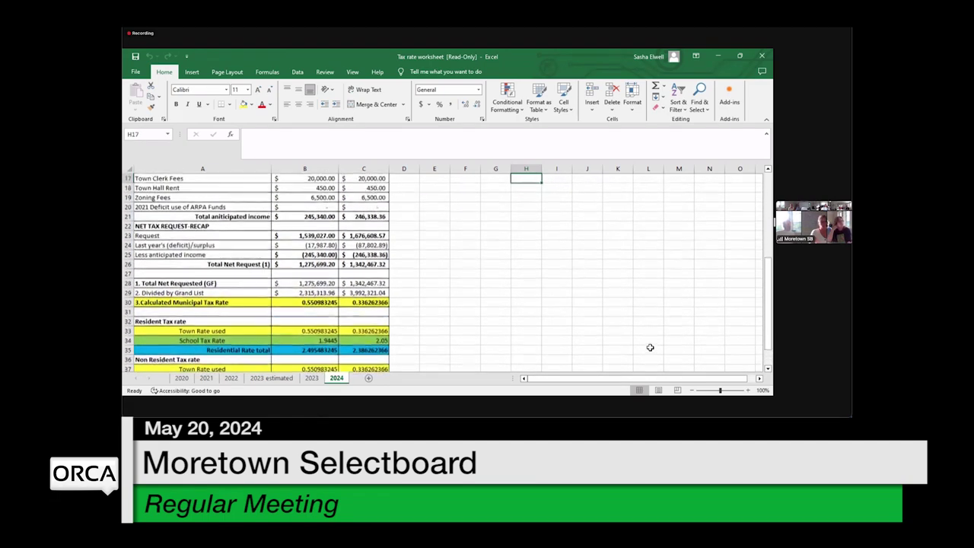
key(Up)
key(Up)
key(Up)
key(Up)
key(Up)
key(Up)
key(Up)
key(Up)
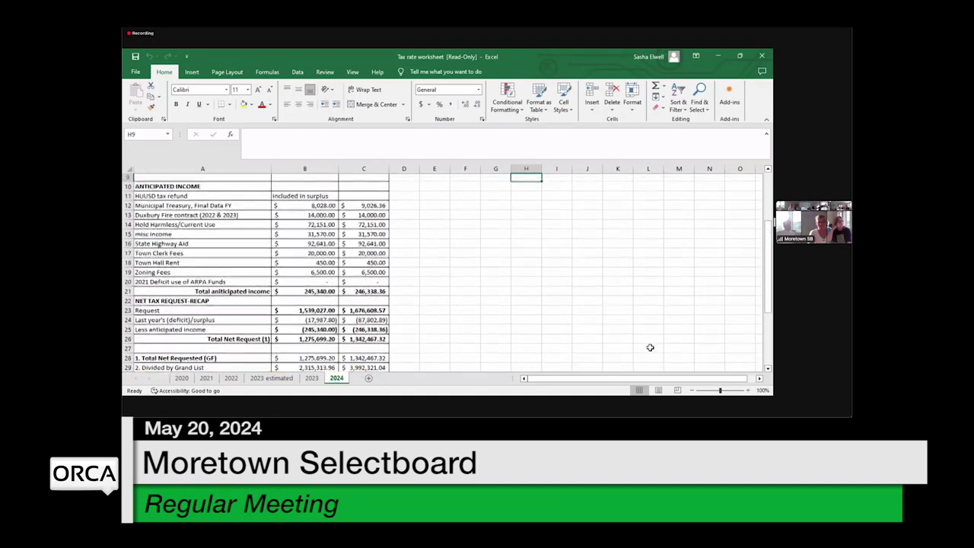
key(Up)
key(Up)
key(Up)
key(Up)
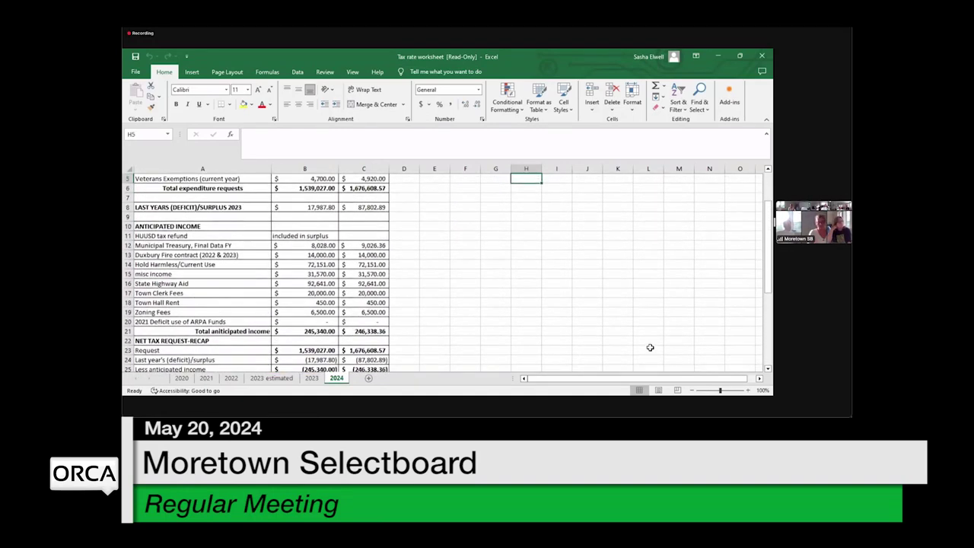
key(Up)
key(Up)
key(Up)
key(Up)
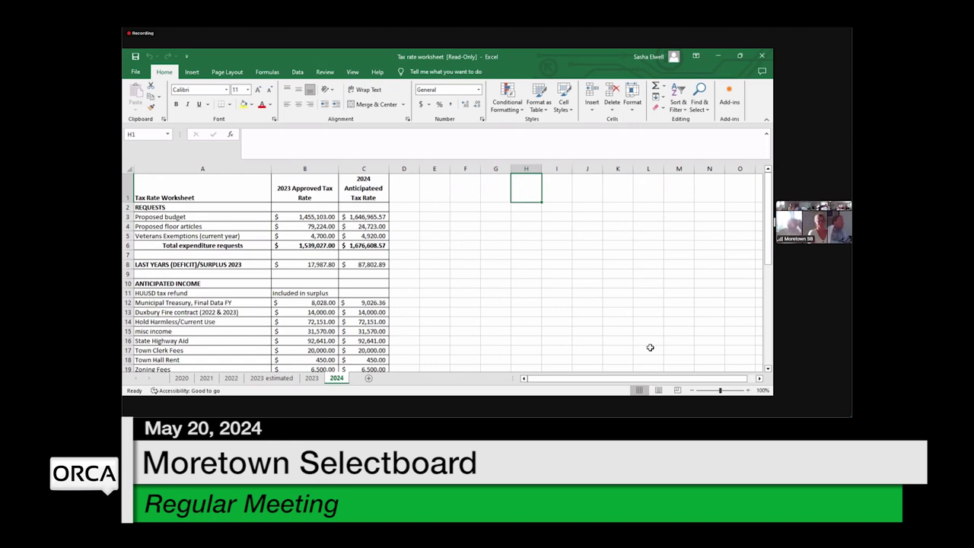
Step: Enter 400000 as the HUUSD tax refund in the 2024 anticipated tax rate column, cell C11
key(Down)
key(Down)
key(Down)
key(Down)
key(Down)
key(Down)
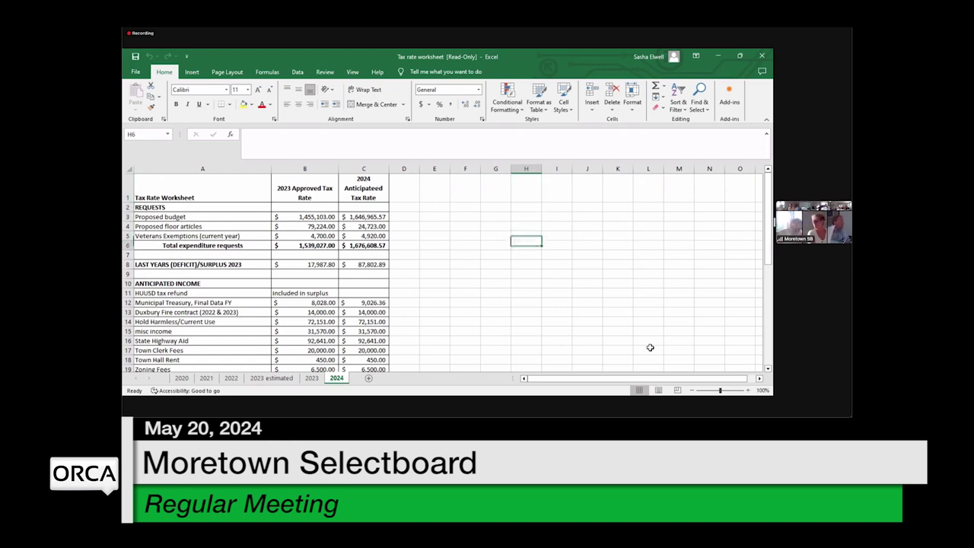
key(Down)
key(Down)
key(Down)
key(Down)
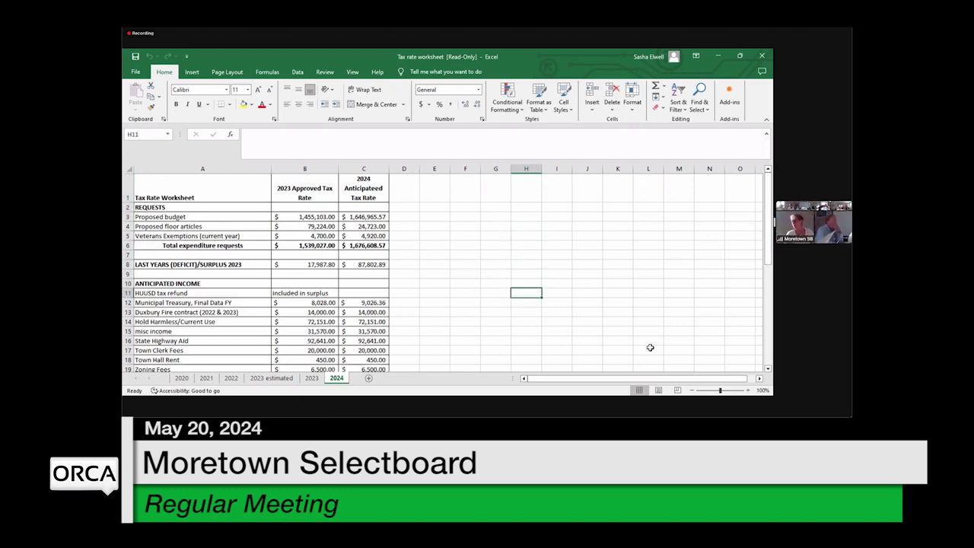
key(Left)
key(Left)
key(Left)
key(Left)
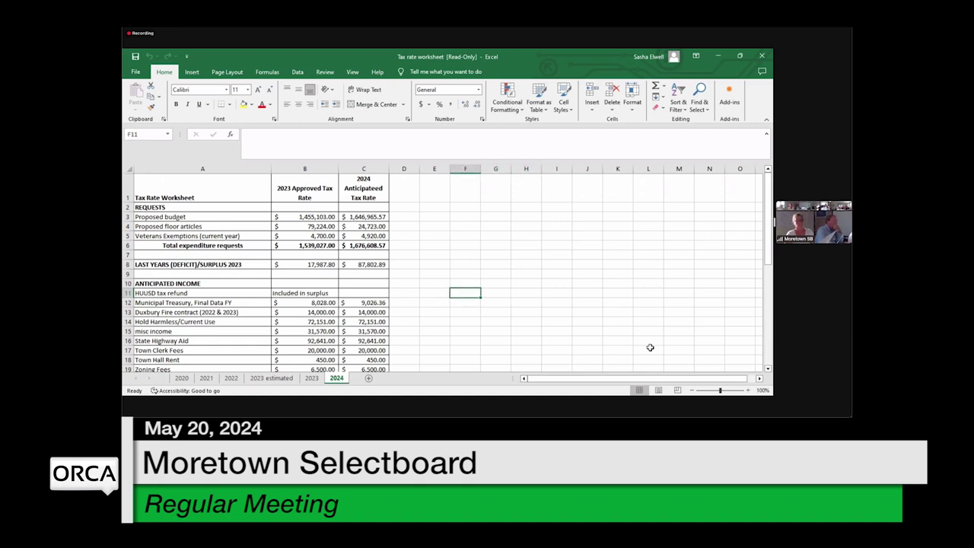
key(Left)
key(Left)
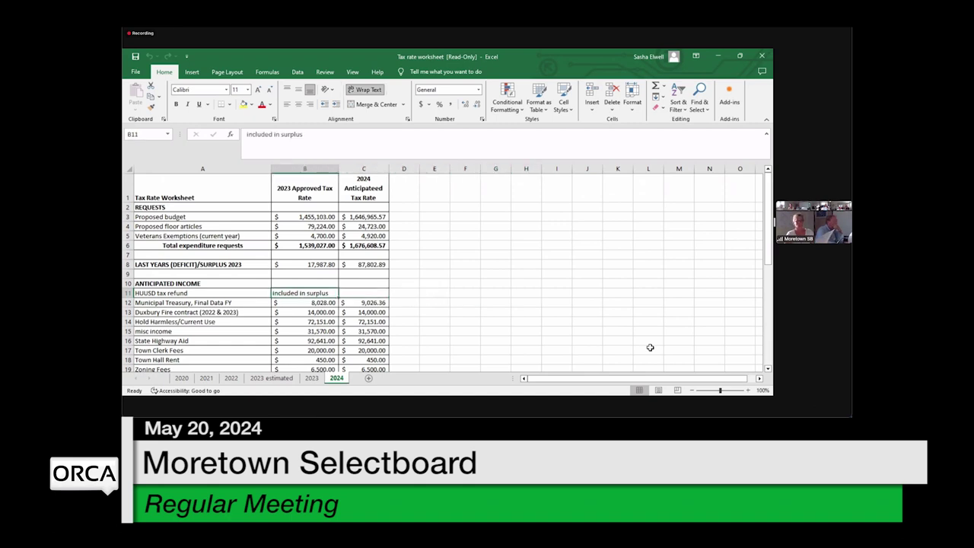
key(Right)
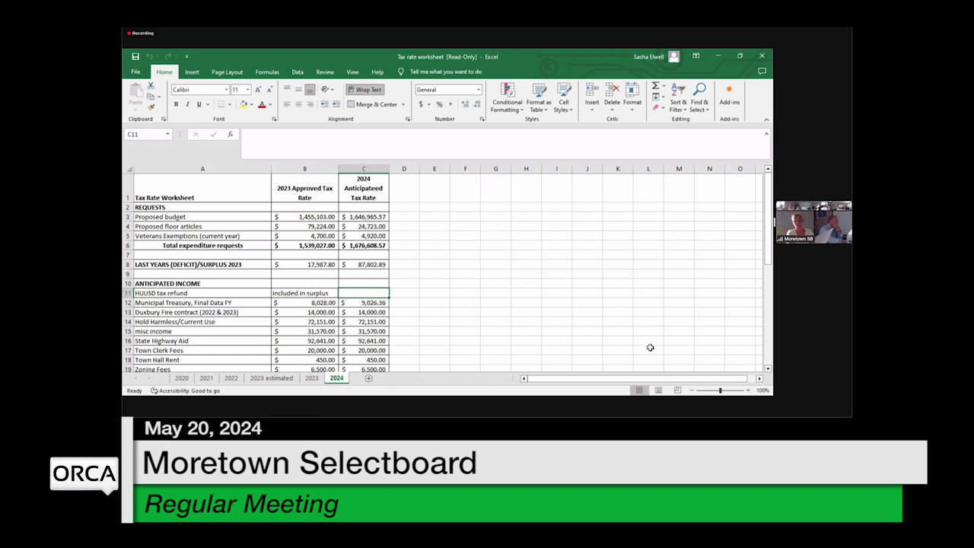
text(1)
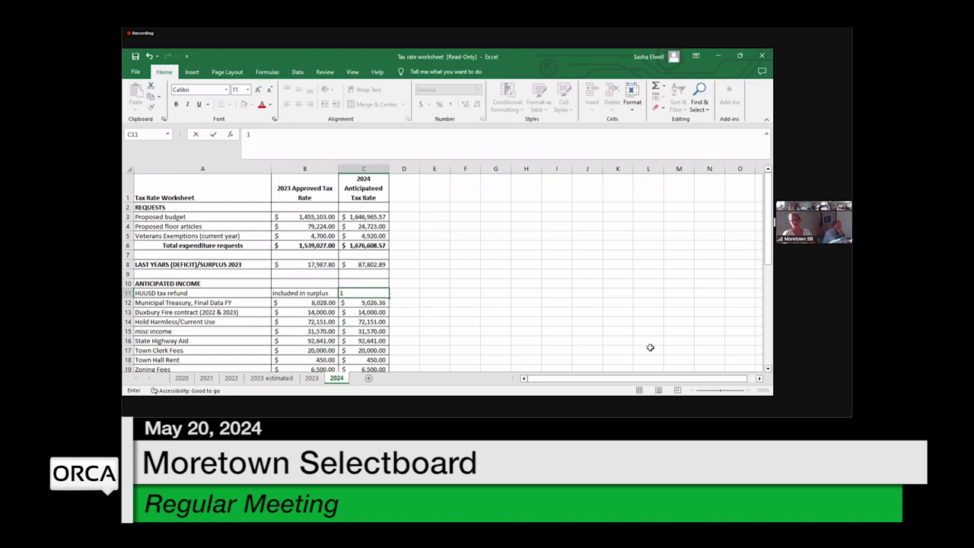
key(BackSpace)
text(400000)
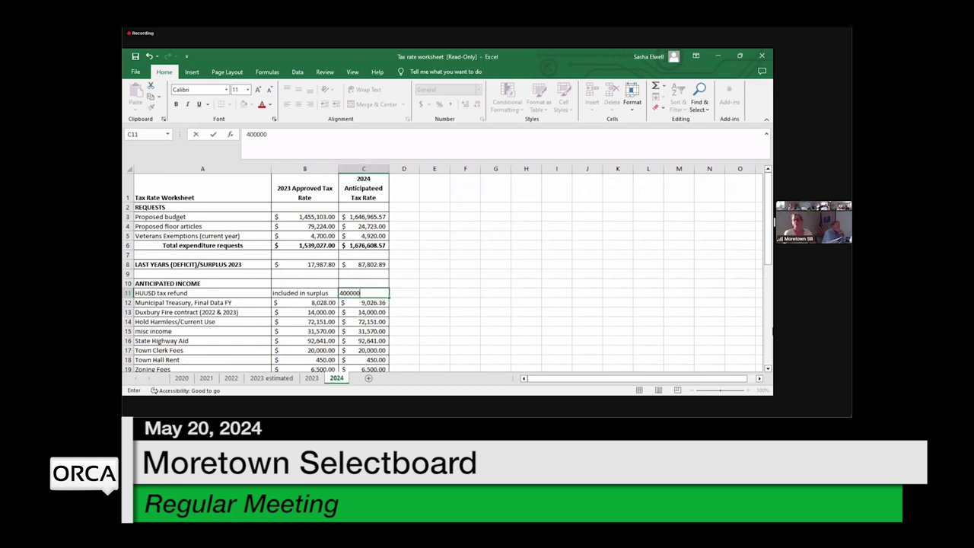
click(452, 304)
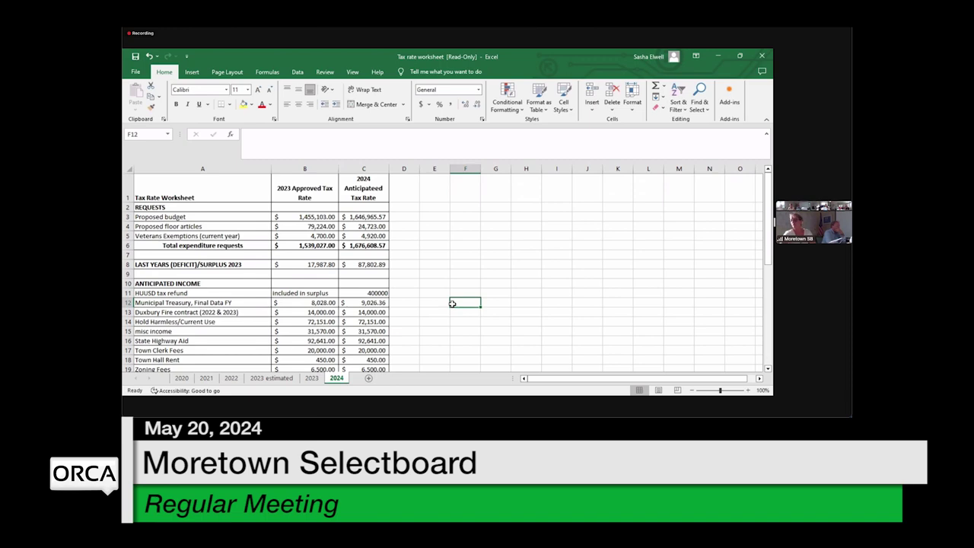
Step: Check the 2024 anticipated income total, net request and resident and non-resident rates against the HUUSD refund entry
key(Down)
key(Down)
key(Down)
key(Down)
key(Down)
key(Down)
key(Down)
key(Down)
key(Down)
key(Down)
key(Down)
key(Down)
key(Down)
key(Down)
key(Down)
key(Down)
key(Down)
key(Down)
key(Down)
key(Down)
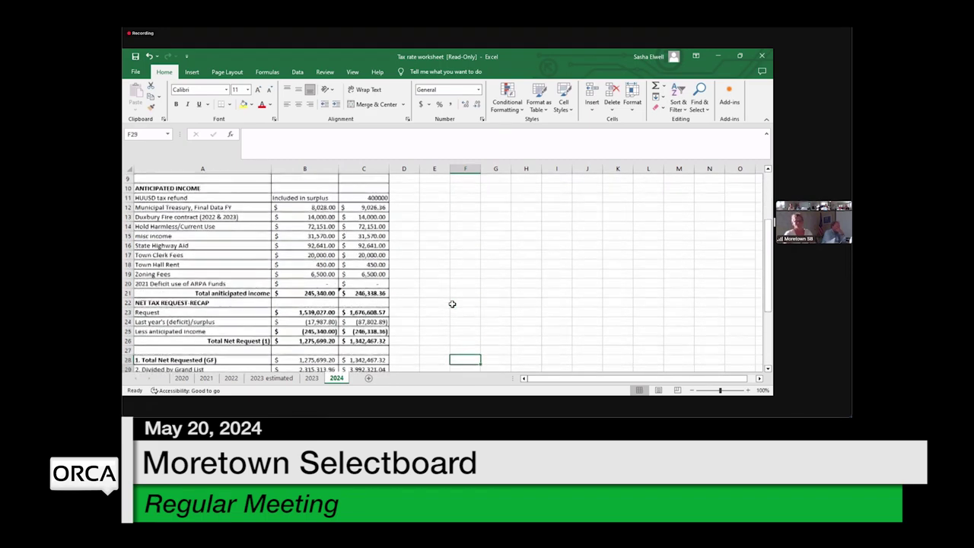
key(Down)
key(Down)
key(Down)
key(Down)
key(Down)
key(Down)
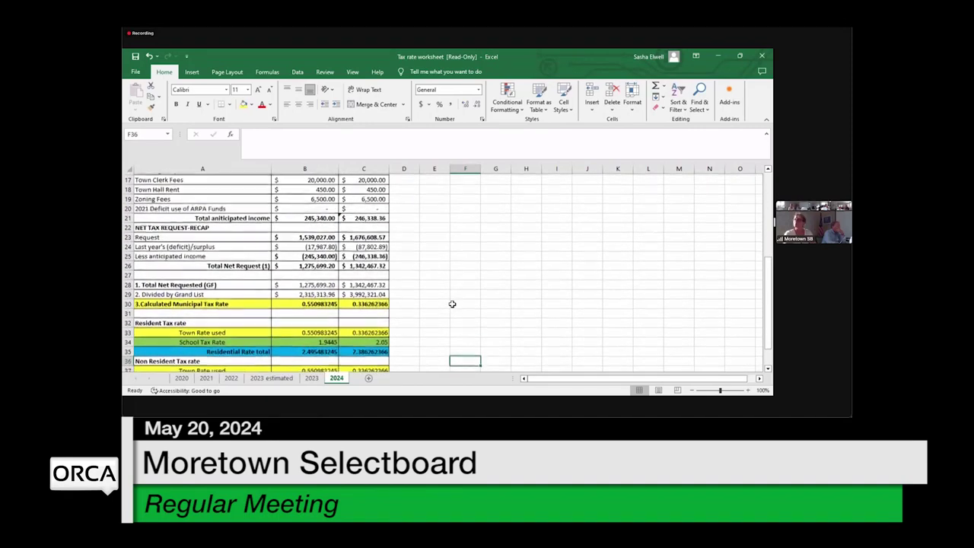
key(Down)
key(Down)
key(Down)
Step: Re-examine the net tax request recap and calculated municipal tax rate rows, working back up from the non-resident rates
key(Up)
key(Up)
key(Up)
key(Up)
key(Up)
key(Up)
key(Up)
key(Up)
key(Up)
key(Up)
key(Up)
key(Up)
key(Up)
key(Up)
key(Up)
key(Up)
key(Up)
key(Up)
key(Up)
key(Up)
key(Up)
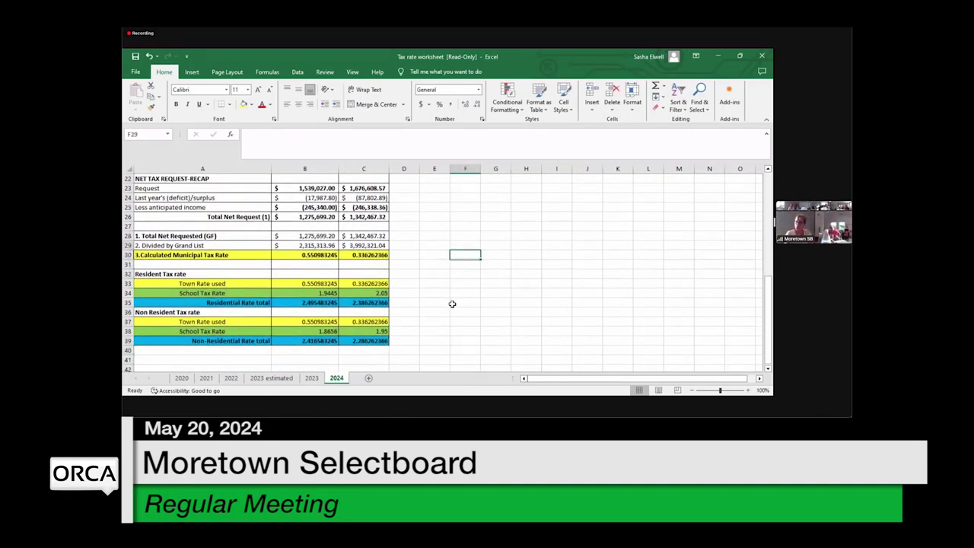
Step: Examine the 2024 worksheet upward from the calculated municipal tax rate through anticipated income to the proposed budget and column headings
key(Up)
key(Up)
key(Up)
key(Up)
key(Up)
key(Up)
key(Up)
key(Up)
key(Up)
key(Up)
key(Up)
key(Up)
key(Up)
key(Up)
key(Up)
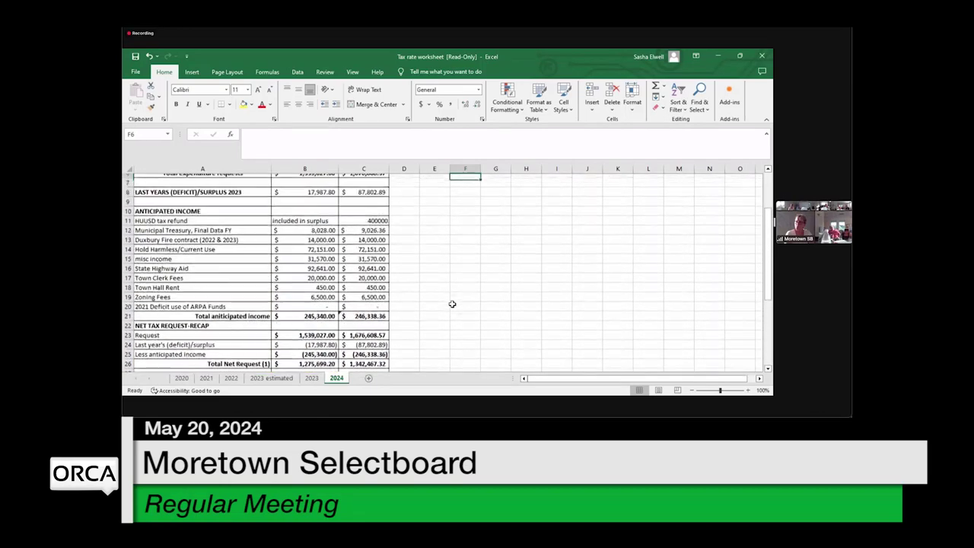
key(Up)
key(Up)
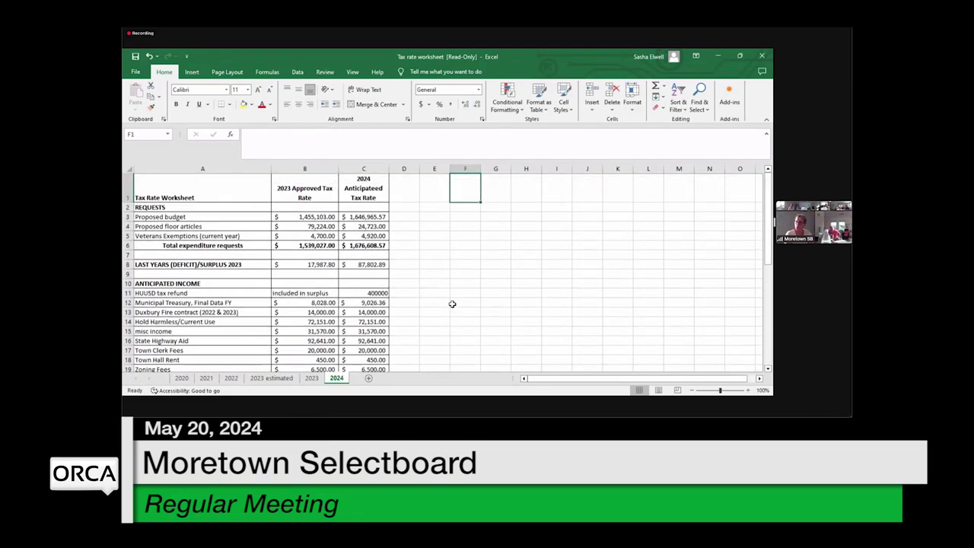
Step: Clear the HUUSD tax refund amount from the 2024 anticipated tax rate column, cell C11
key(Down)
key(Down)
key(Down)
key(Down)
key(Down)
key(Down)
key(Down)
key(Down)
key(Down)
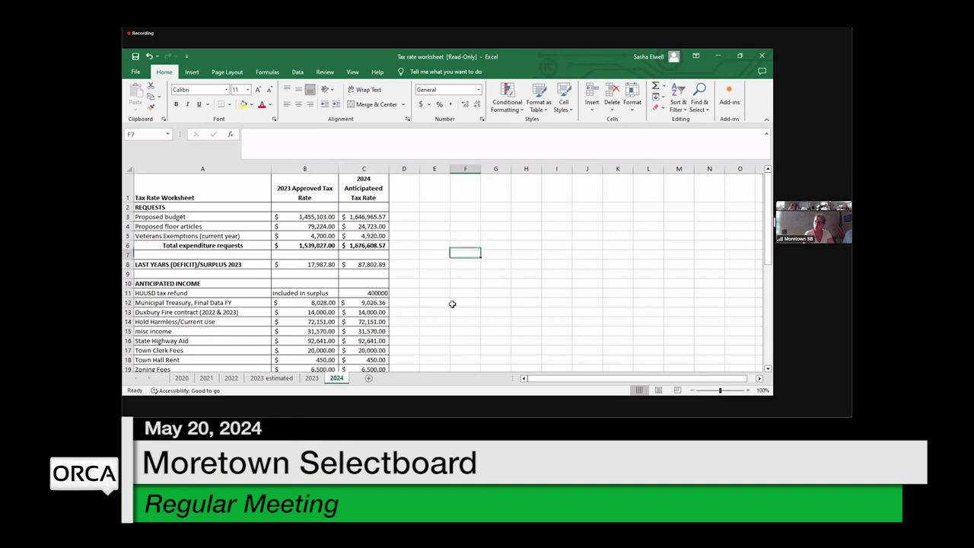
key(Down)
key(Left)
key(Left)
key(Left)
key(Left)
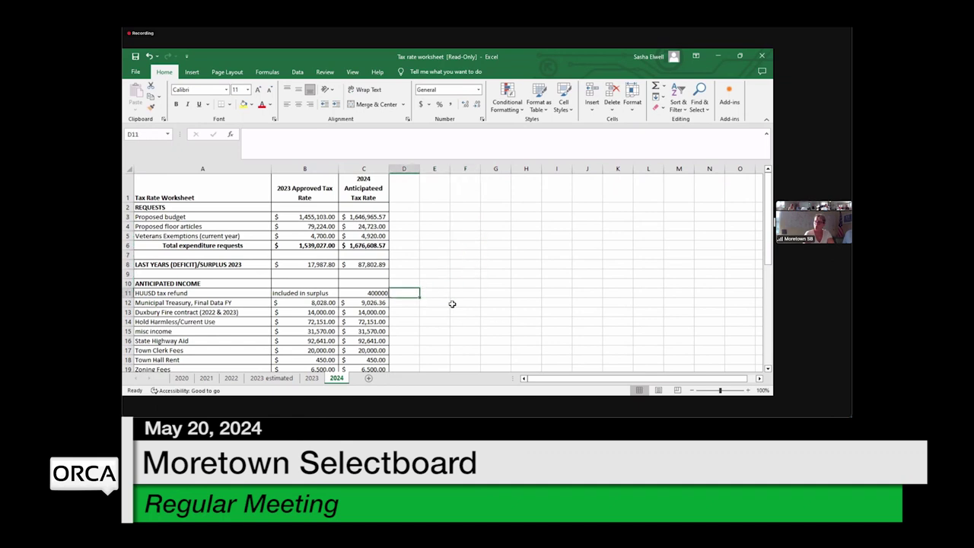
key(Right)
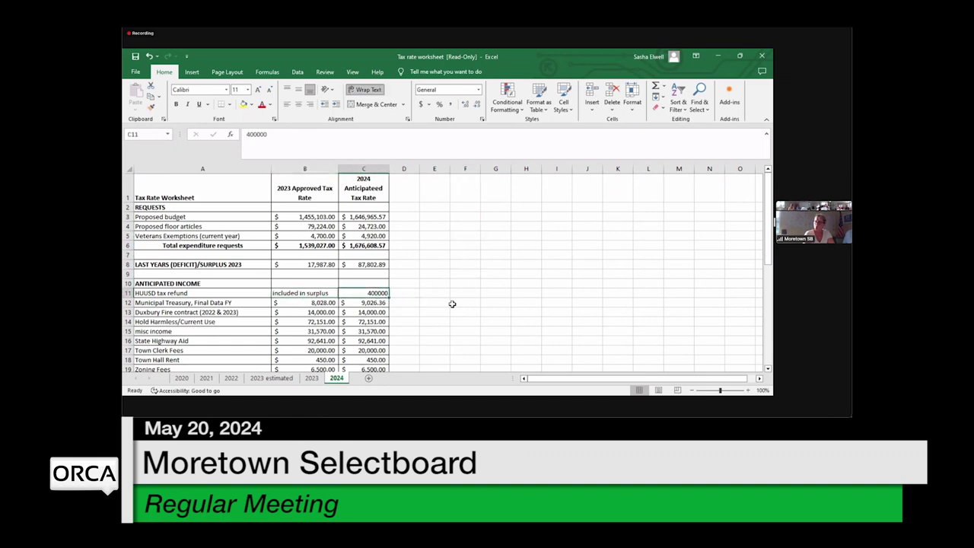
key(Delete)
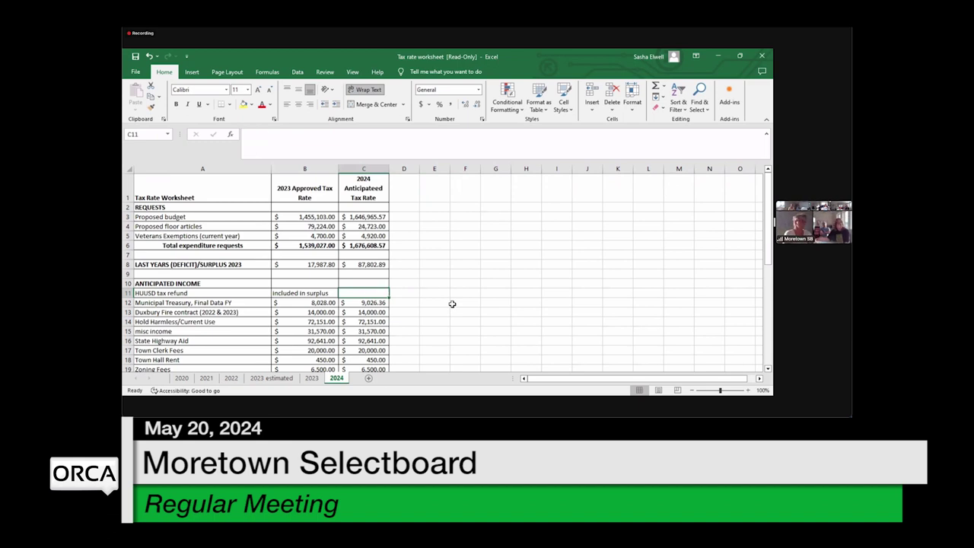
Step: Set the misc income in the 2024 anticipated tax rate column, cell C15, to 281570.00
key(Up)
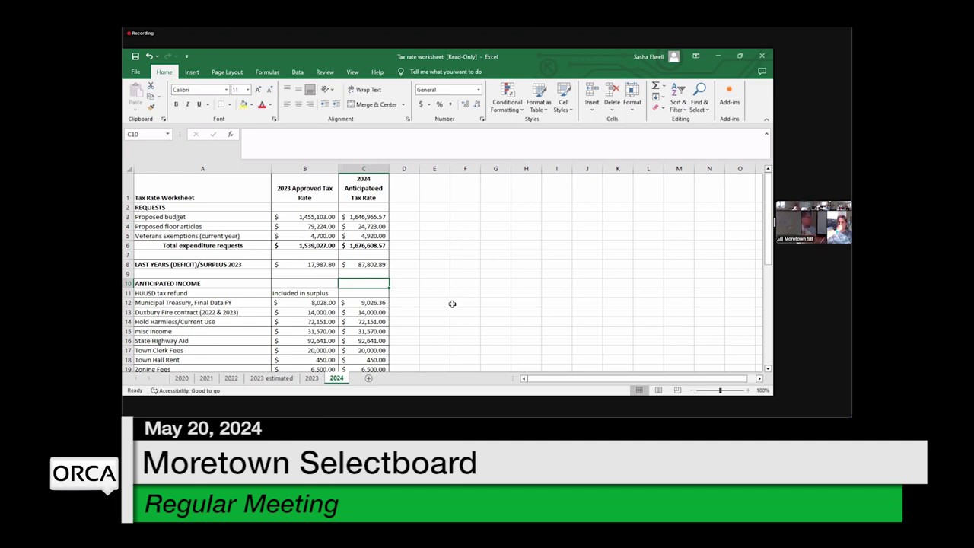
key(Down)
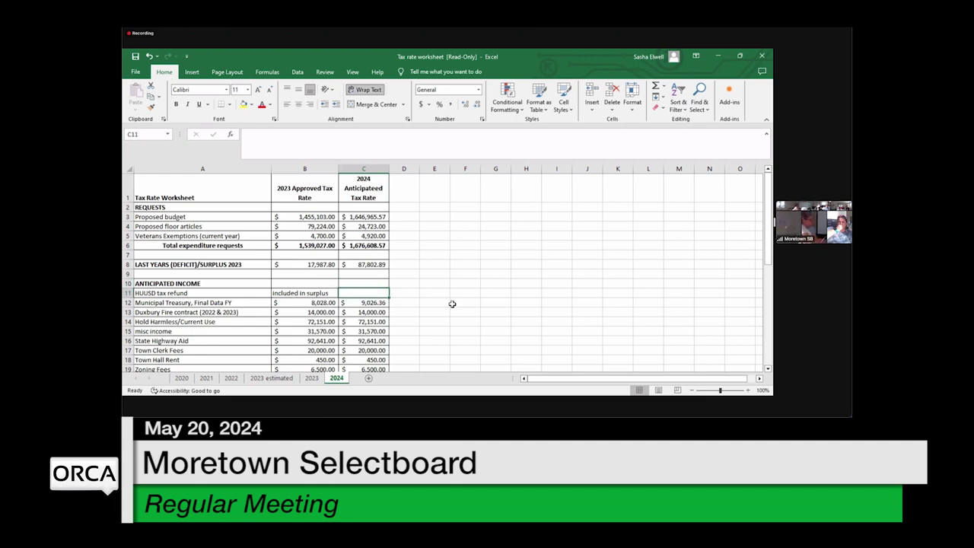
key(Down)
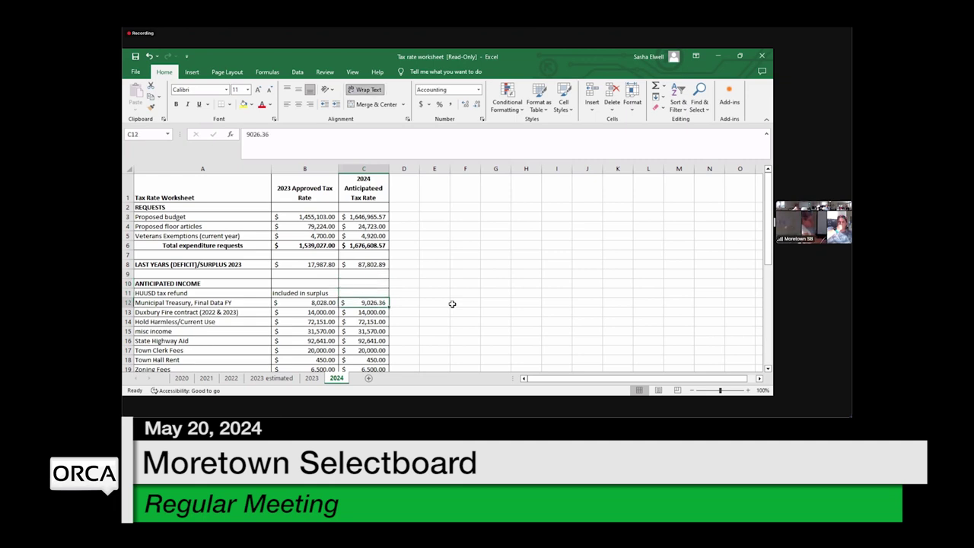
key(Down)
key(Down)
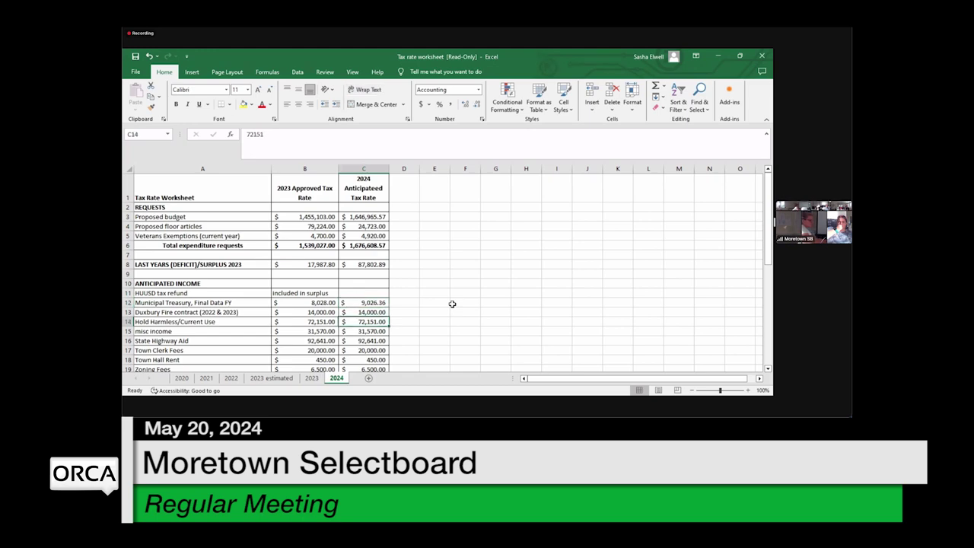
scroll(216, 252, down, 2)
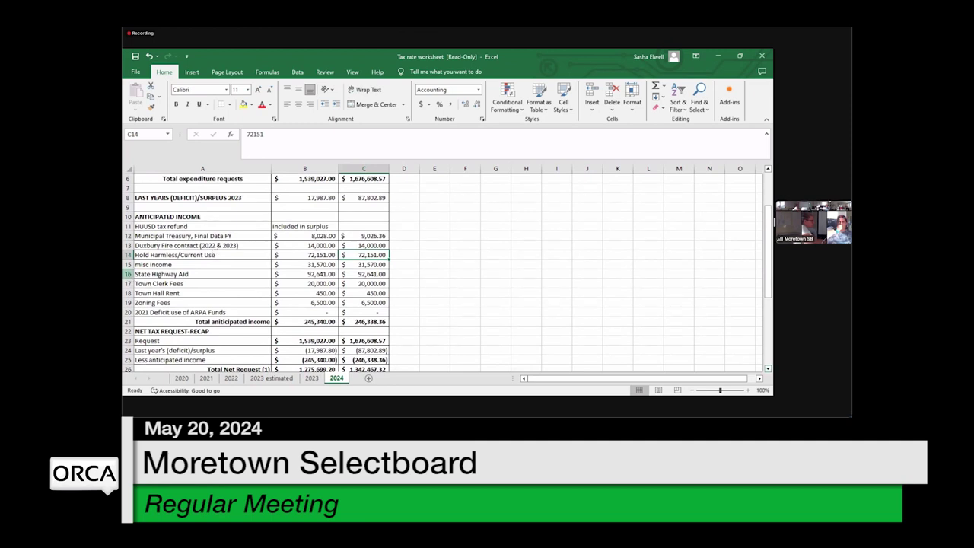
click(128, 274)
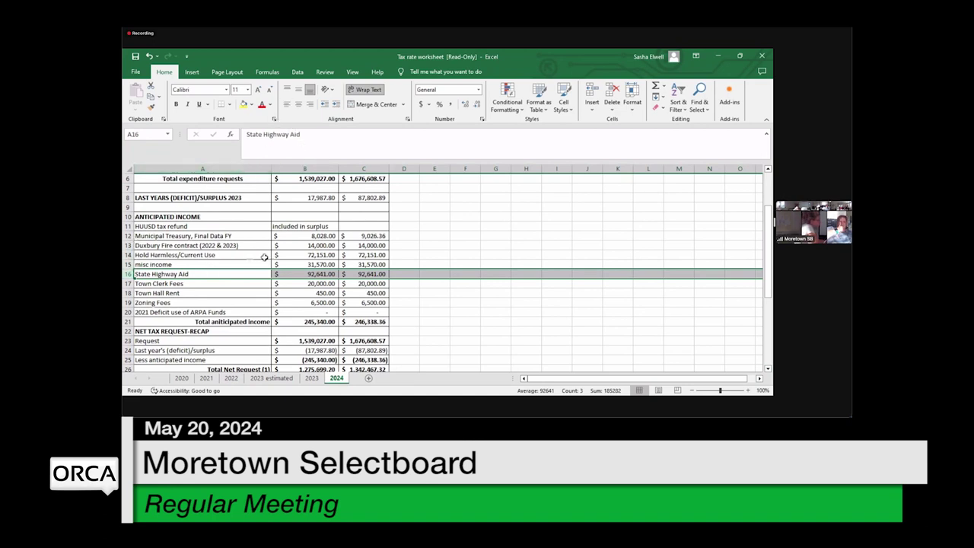
click(370, 265)
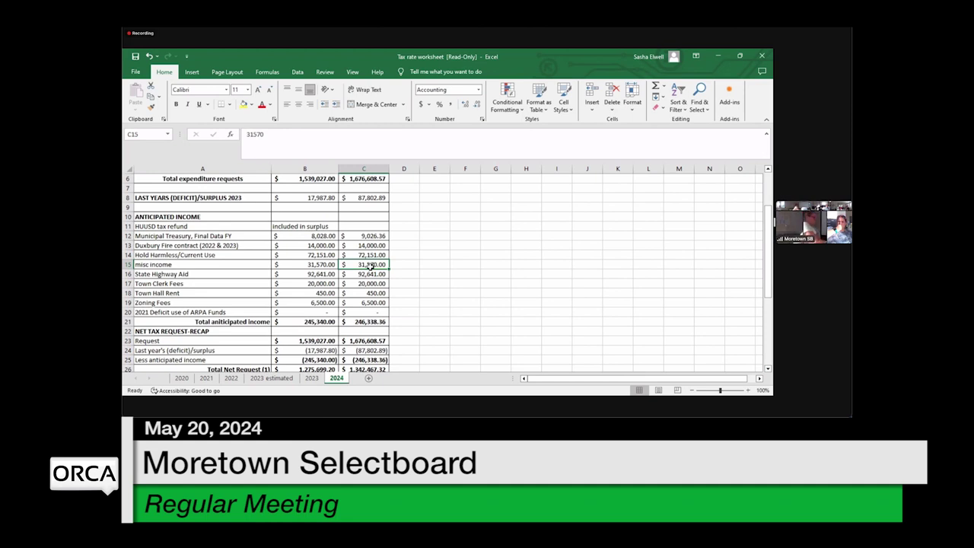
text(28)
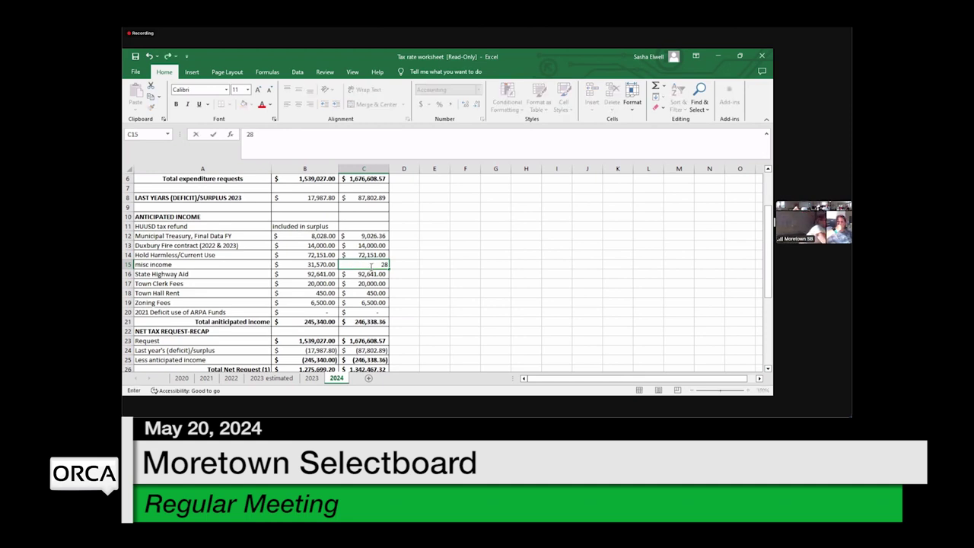
text(1570.00)
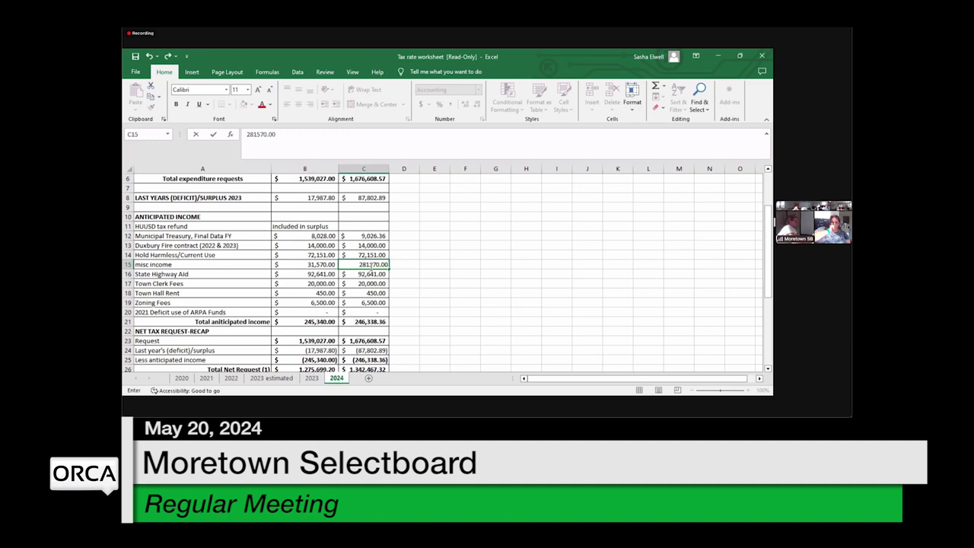
key(Return)
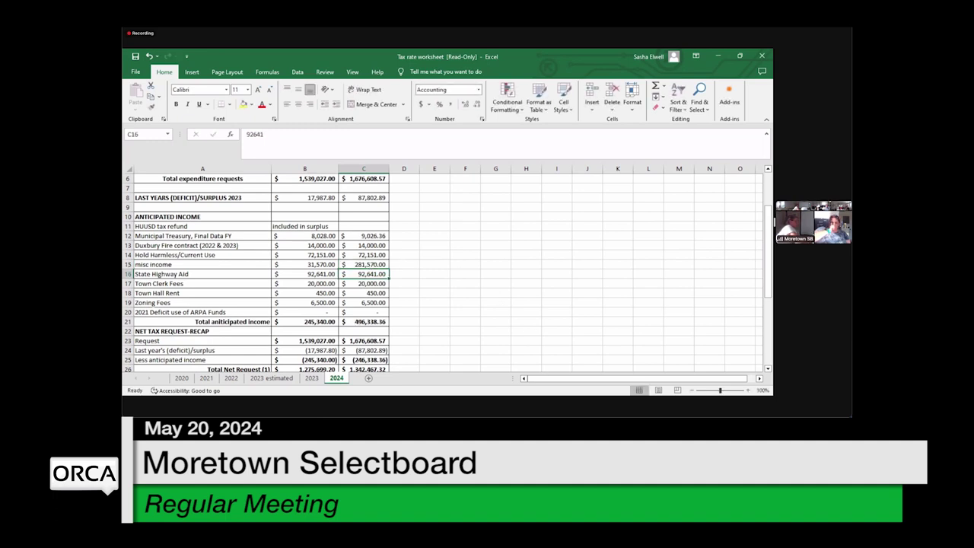
Step: Set the 2024 less anticipated income in the net tax request recap, cell C25, to (496338.36)
scroll(768, 369, down, 1)
scroll(768, 369, down, 2)
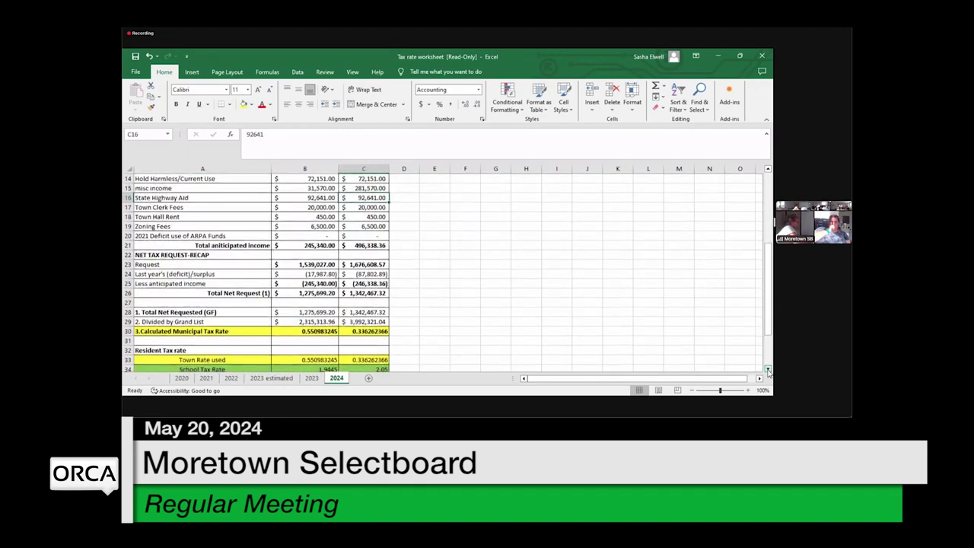
scroll(767, 371, down, 1)
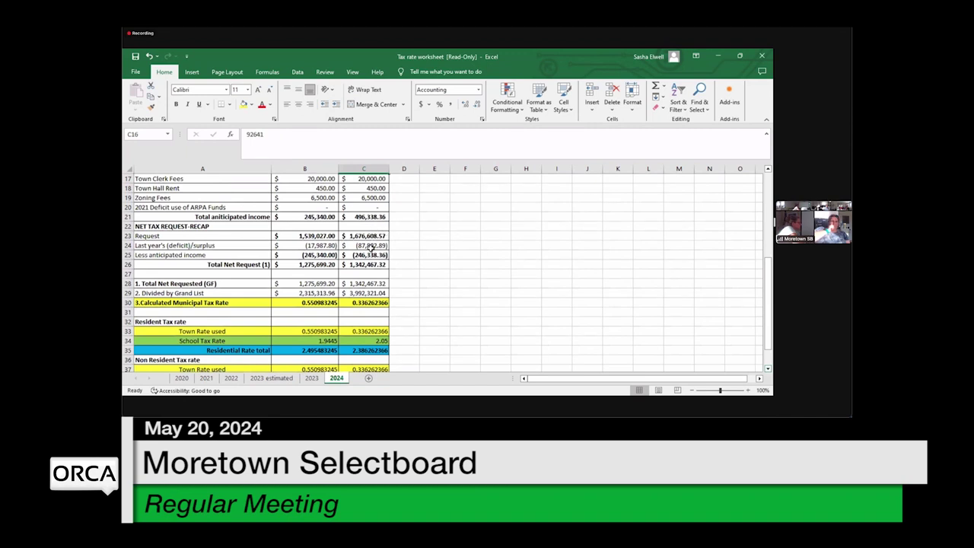
click(373, 303)
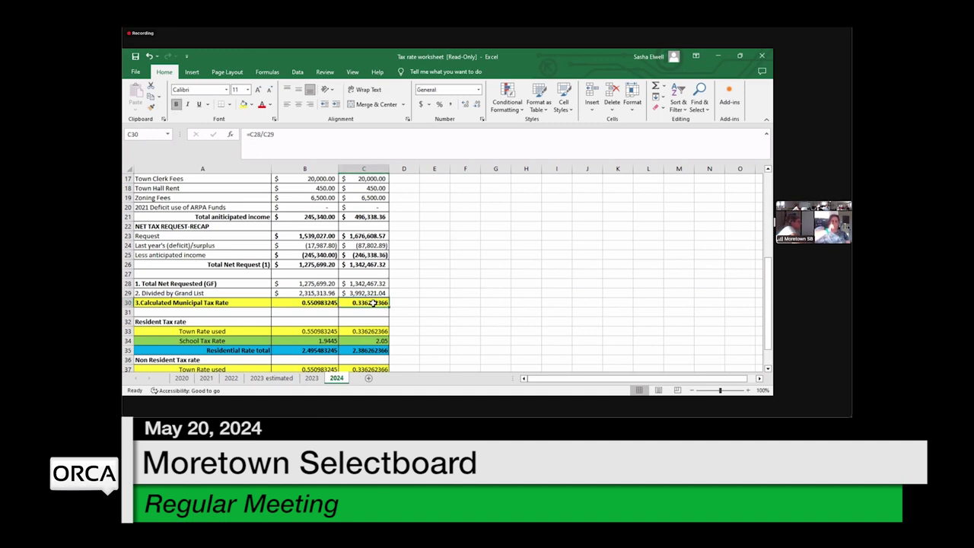
click(371, 257)
text((49)
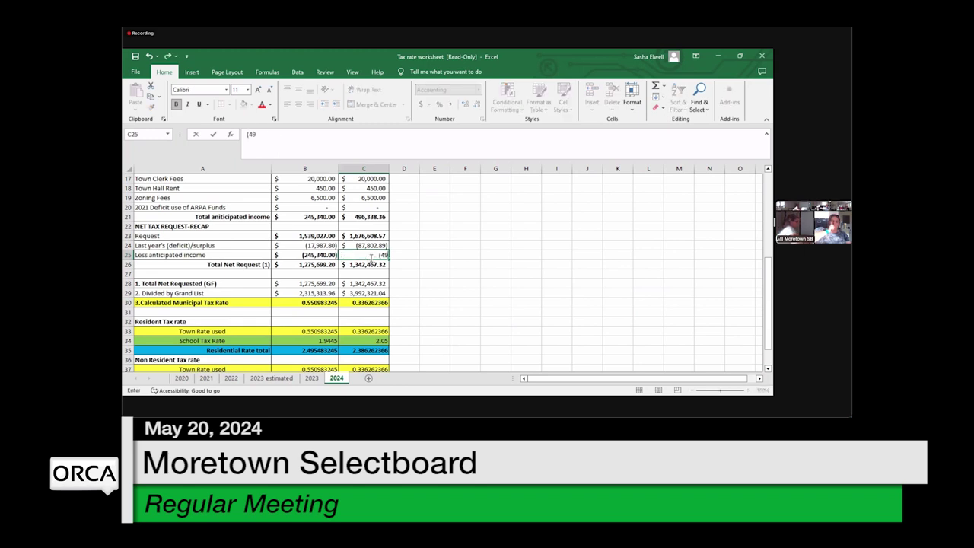
text(6338.36))
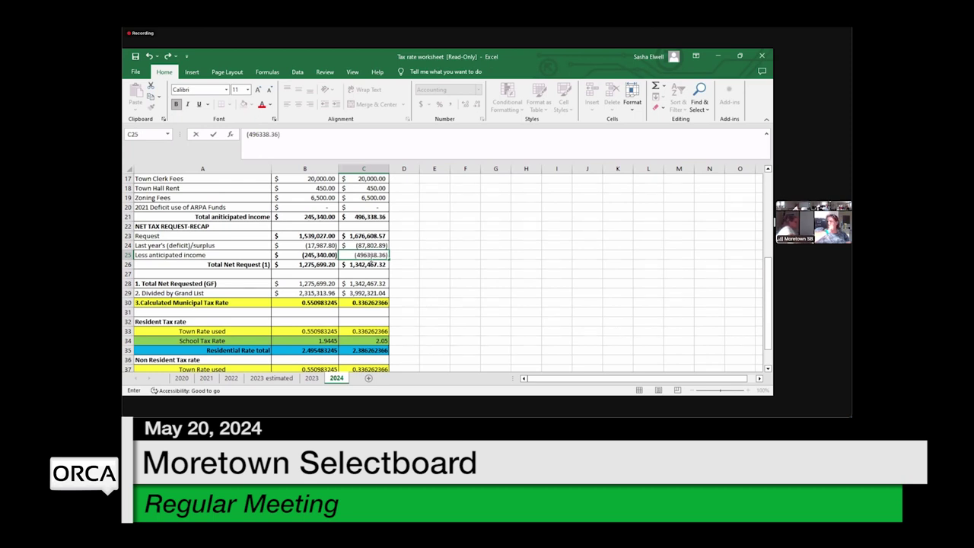
key(Return)
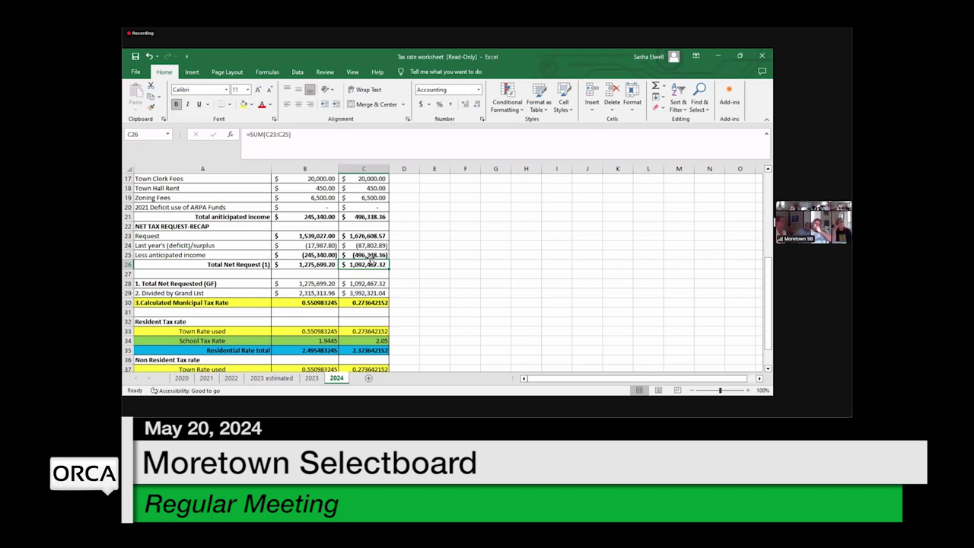
click(136, 73)
click(155, 198)
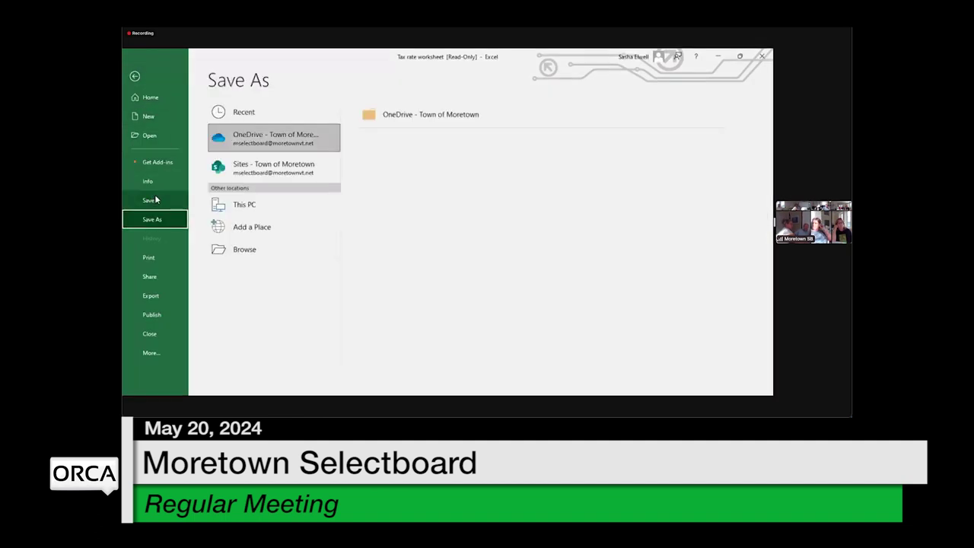
click(135, 76)
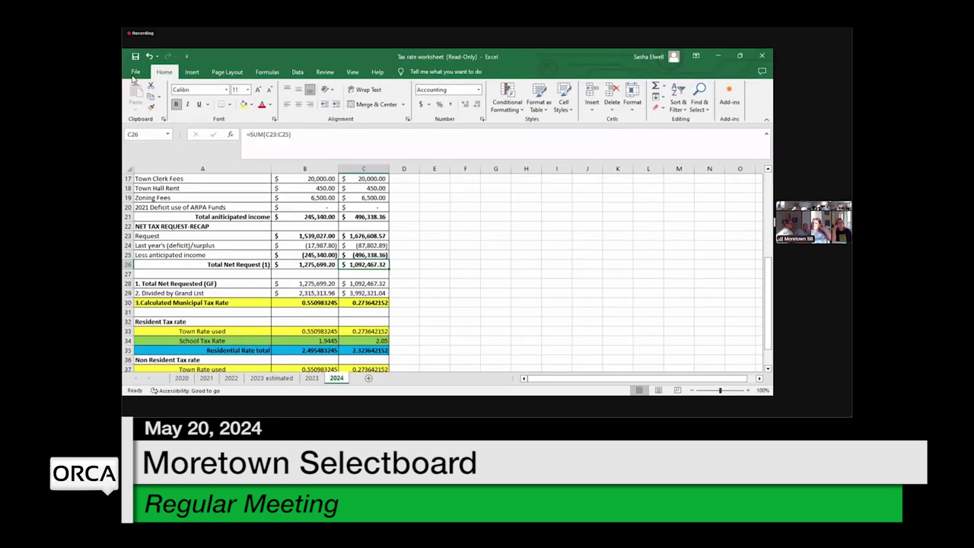